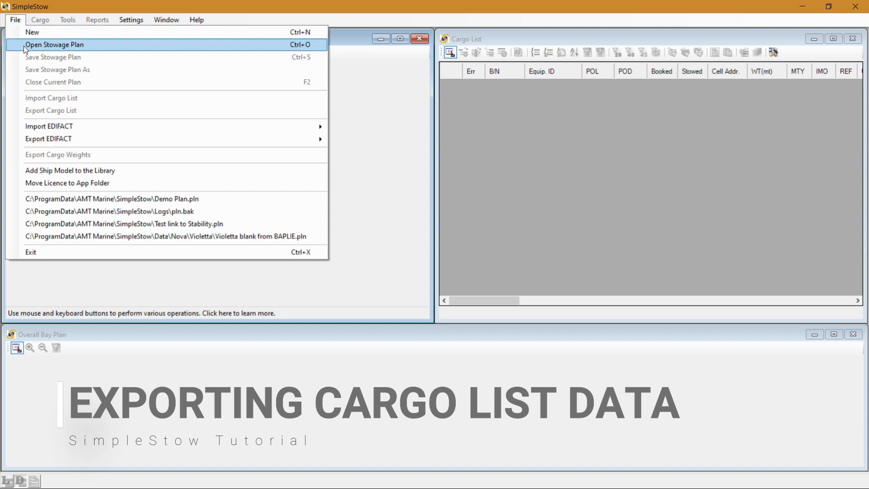
Step: Open the stowage plan file Demo Plan.pln
{"action": "left_click", "coordinate": [23, 46]}
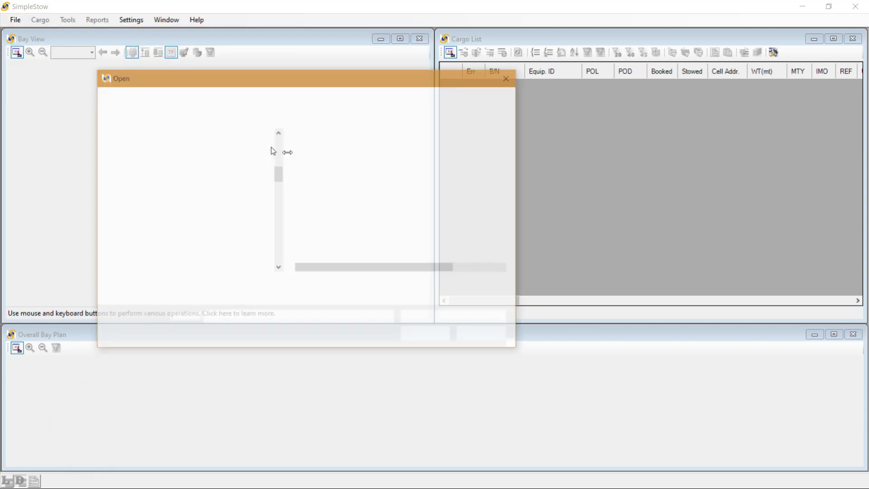
{"action": "left_click", "coordinate": [316, 154]}
{"action": "left_click", "coordinate": [426, 335]}
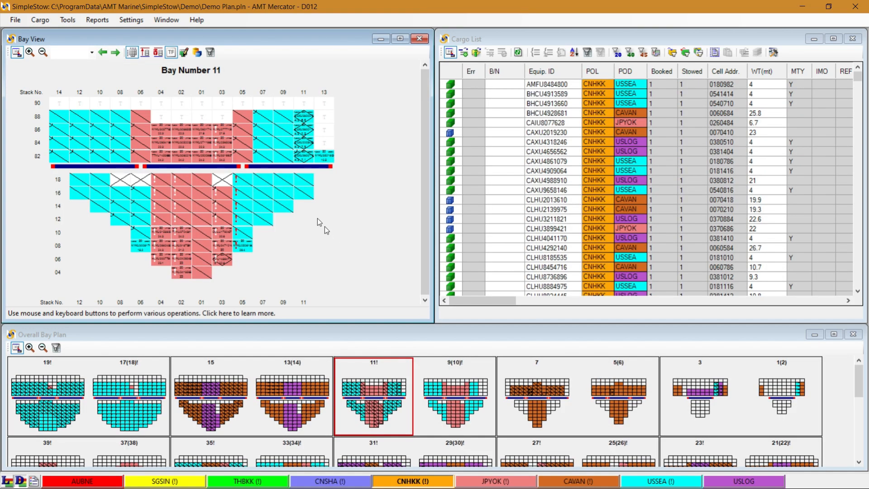
Step: Generate a Cargo Summary Report for port CNHKK that includes the on-board cargo
{"action": "left_click", "coordinate": [97, 19]}
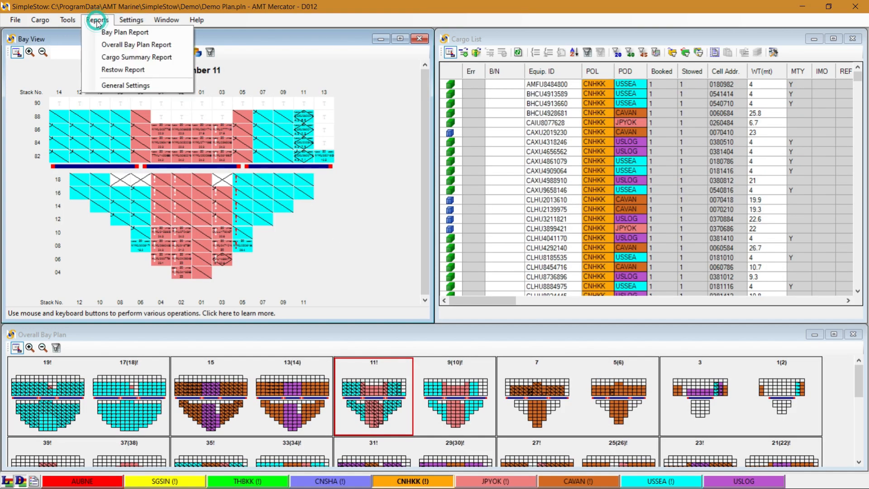
{"action": "left_click", "coordinate": [123, 60]}
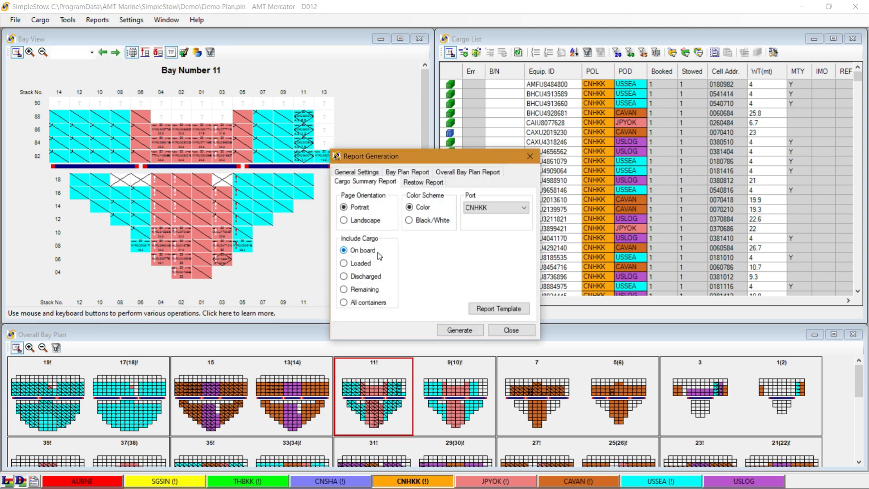
{"action": "left_click", "coordinate": [343, 263]}
{"action": "left_click", "coordinate": [344, 277]}
{"action": "left_click", "coordinate": [344, 289]}
{"action": "left_click", "coordinate": [344, 303]}
{"action": "left_click", "coordinate": [344, 251]}
{"action": "left_click", "coordinate": [458, 332]}
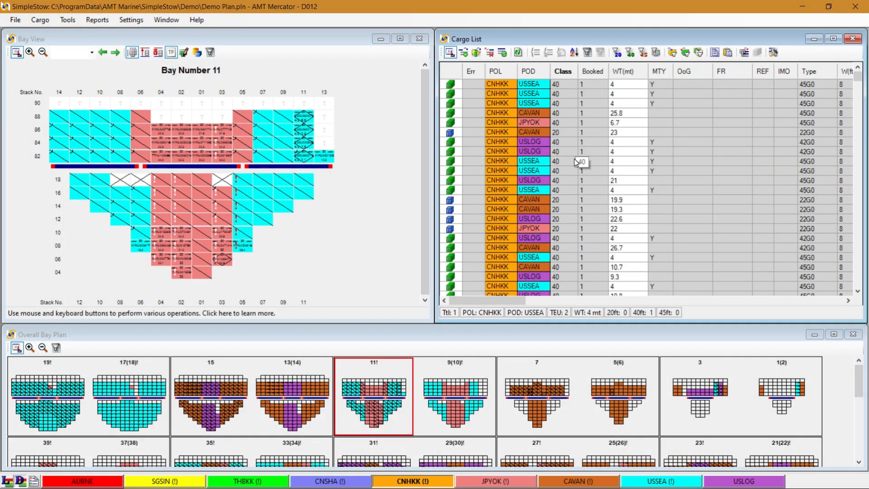
Step: Group all Cargo List containers by load port, discharge port, container class, IMO class, reefer, out of gauge, empty and flat rack
{"action": "key", "text": "ctrl+a"}
{"action": "left_click", "coordinate": [535, 52]}
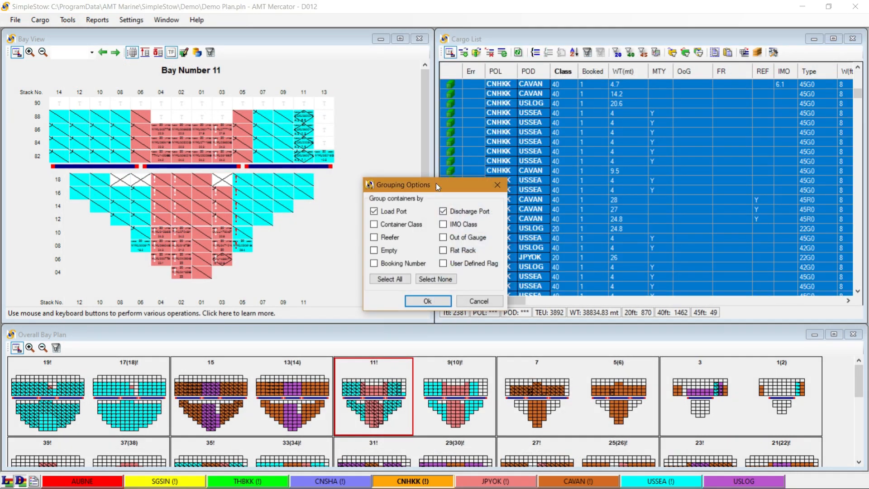
{"action": "left_click", "coordinate": [374, 224]}
{"action": "left_click", "coordinate": [374, 237]}
{"action": "left_click", "coordinate": [374, 250]}
{"action": "left_click", "coordinate": [442, 224]}
{"action": "left_click", "coordinate": [443, 237]}
{"action": "left_click", "coordinate": [427, 301]}
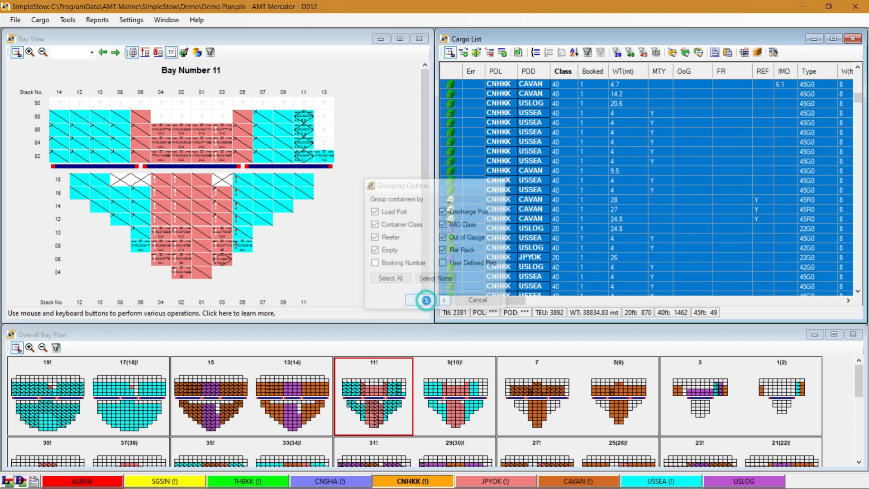
Step: Sort the grouped Cargo List by POL and POD, and filter it to 20-foot containers
{"action": "left_click", "coordinate": [500, 73]}
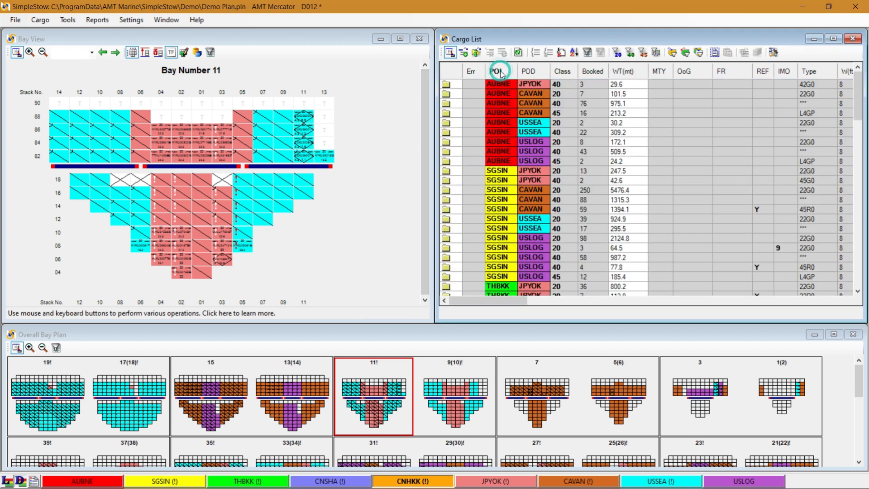
{"action": "left_click", "coordinate": [618, 53]}
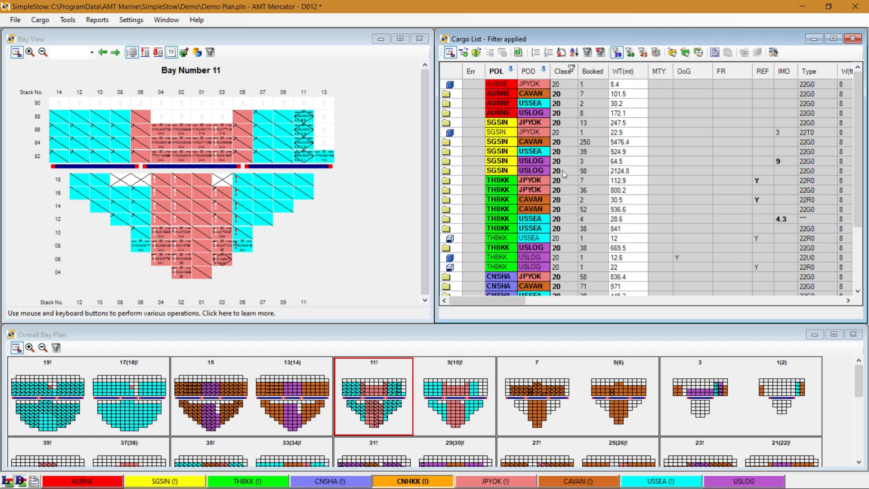
Step: Copy all filtered Cargo List rows with headings and paste them into the blank Excel sheet at cell B2, matching destination formatting
{"action": "key", "text": "ctrl+a"}
{"action": "right_click", "coordinate": [556, 157]}
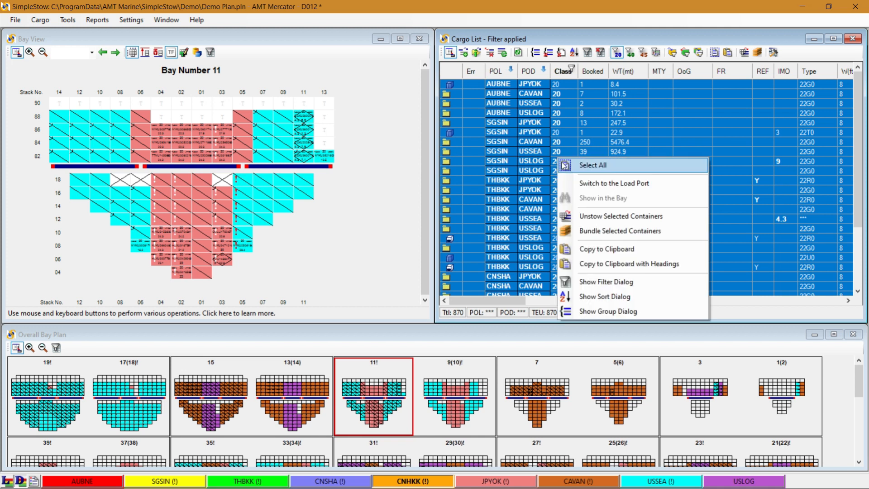
{"action": "left_click", "coordinate": [601, 264]}
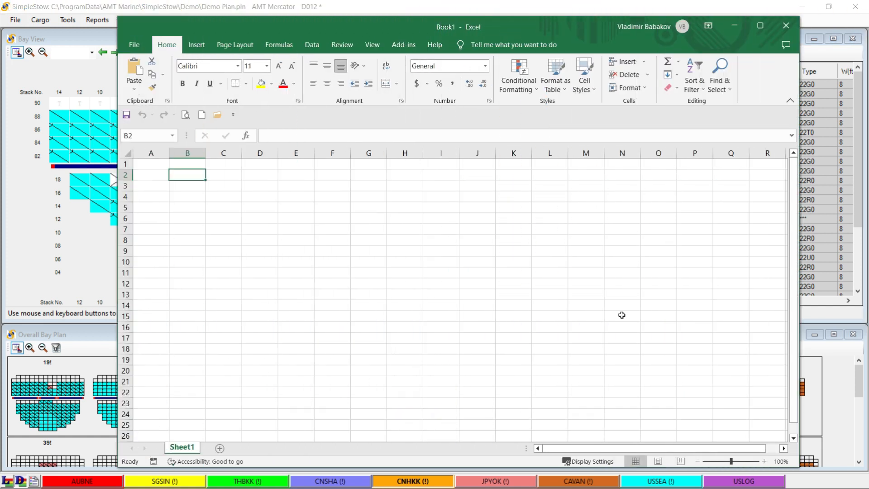
{"action": "right_click", "coordinate": [201, 177]}
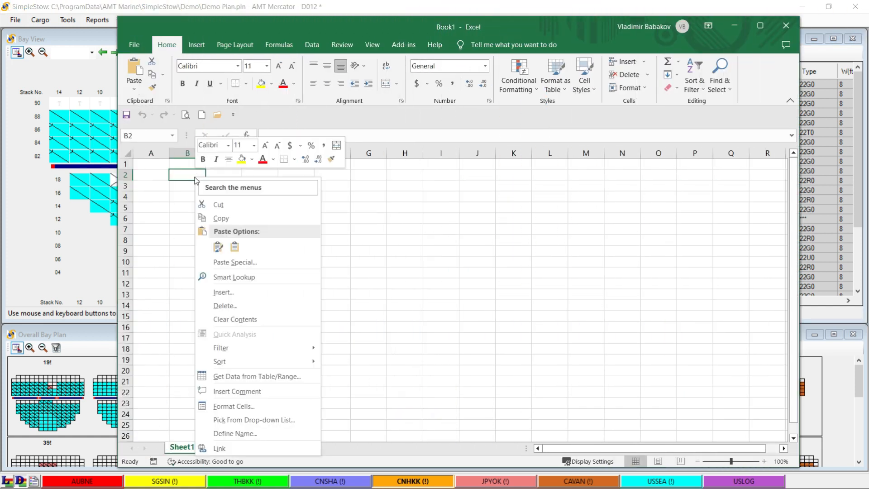
{"action": "left_click", "coordinate": [235, 247]}
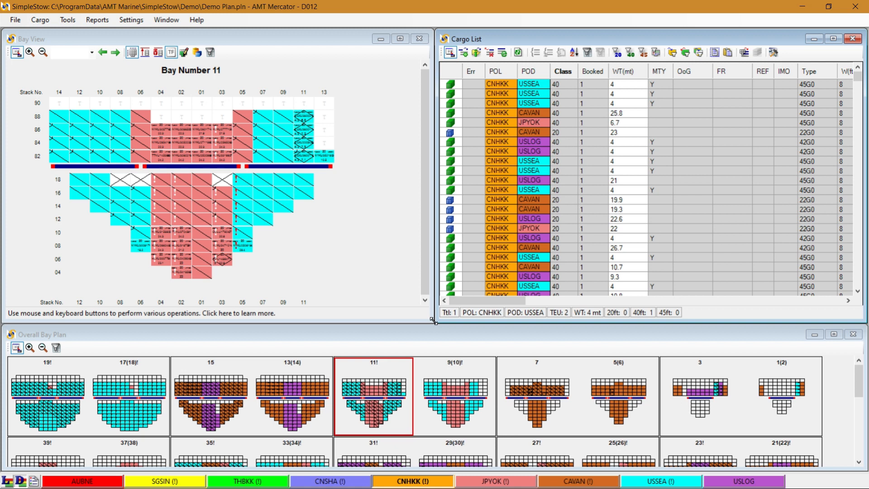
Step: Create a new cargo list export schema named "Cargo summary by container class"
{"action": "left_click", "coordinate": [433, 320]}
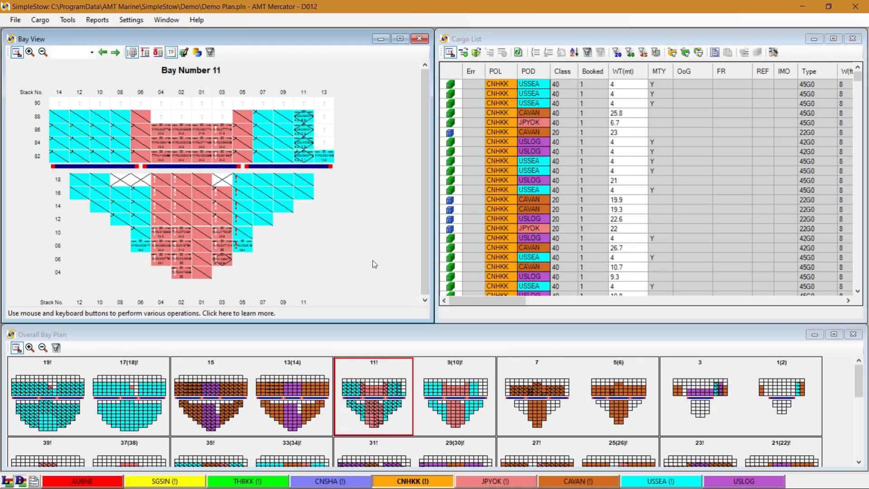
{"action": "left_click", "coordinate": [16, 21]}
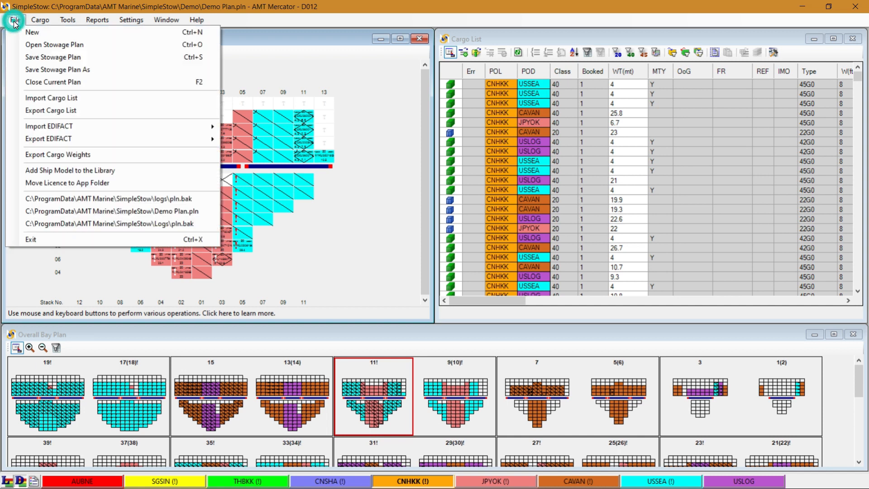
{"action": "left_click", "coordinate": [53, 113]}
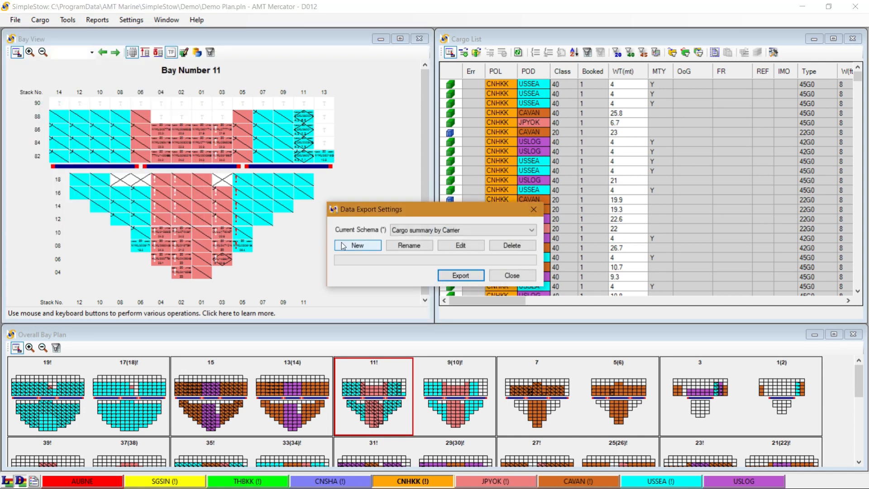
{"action": "left_click", "coordinate": [367, 246]}
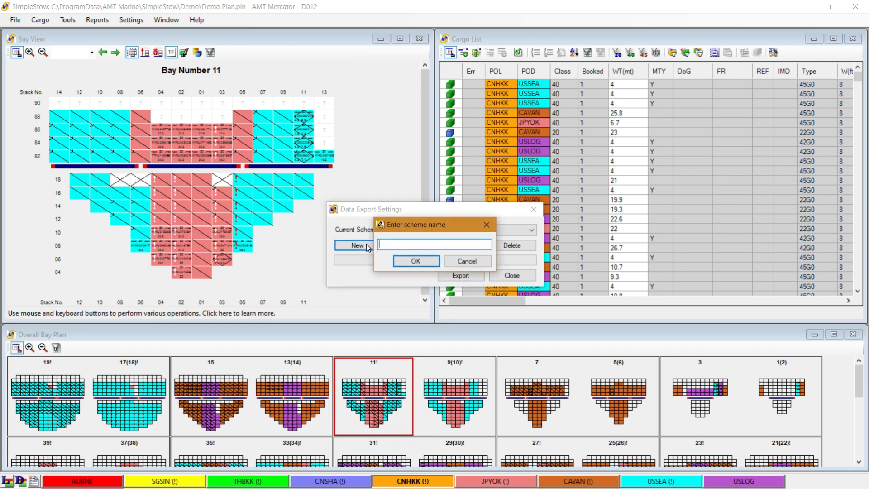
{"action": "type", "text": "Cargo summary by container class"}
{"action": "left_click", "coordinate": [412, 261]}
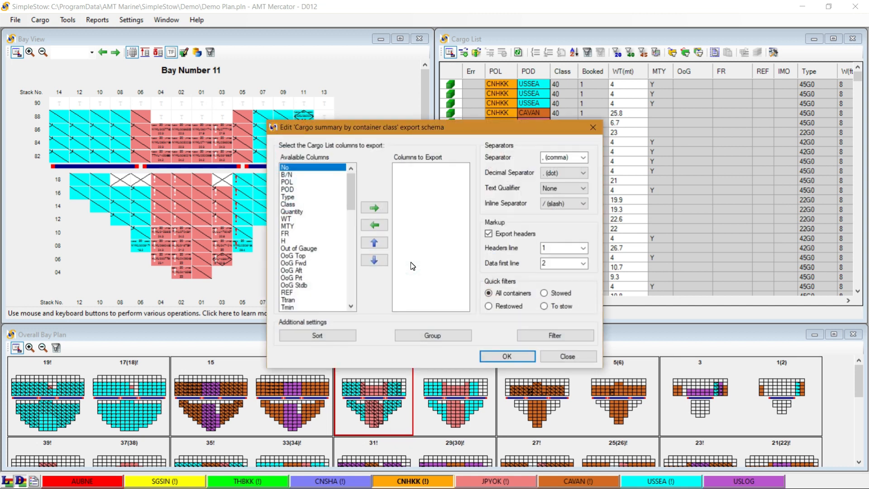
Step: Add the POL, POD and Class columns to the schema's columns to export
{"action": "left_click", "coordinate": [296, 182]}
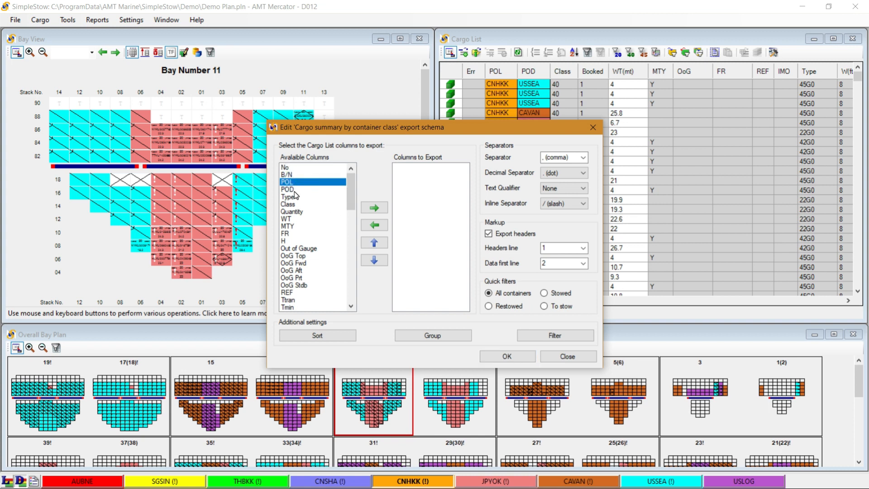
{"action": "left_click", "coordinate": [295, 190], "text": "shift"}
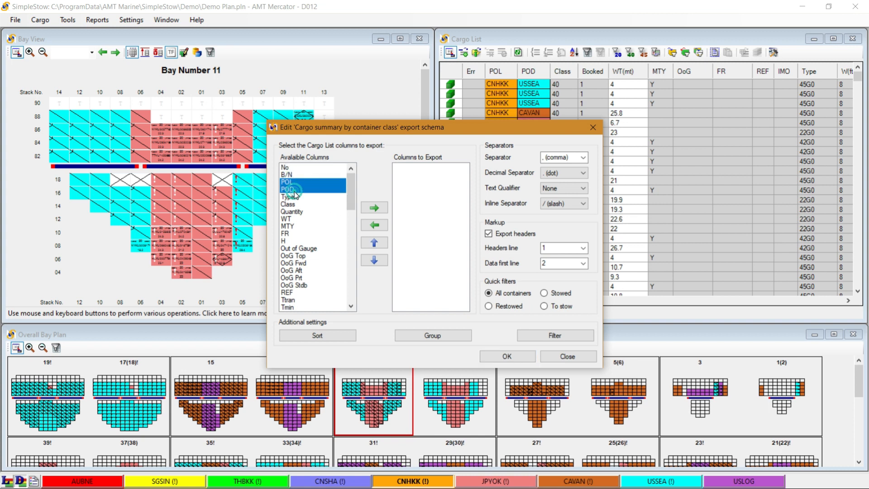
{"action": "left_click", "coordinate": [379, 208]}
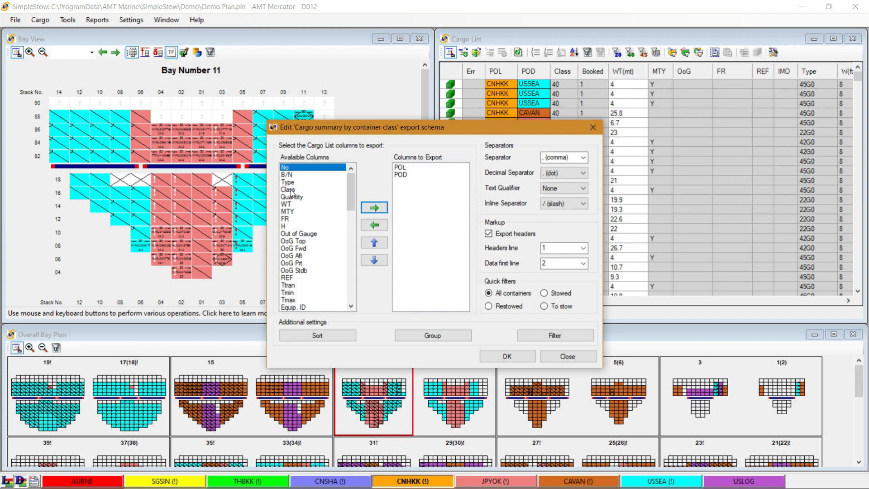
{"action": "left_click", "coordinate": [288, 190]}
{"action": "left_click", "coordinate": [381, 207]}
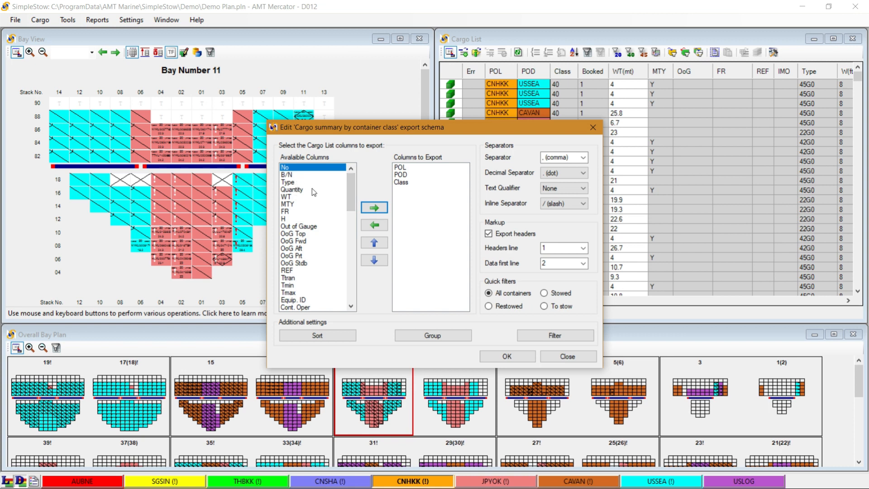
Step: Add the Quantity, WT, MTY, FR, REF and Out of Gauge columns to the schema's columns to export
{"action": "left_click", "coordinate": [294, 189]}
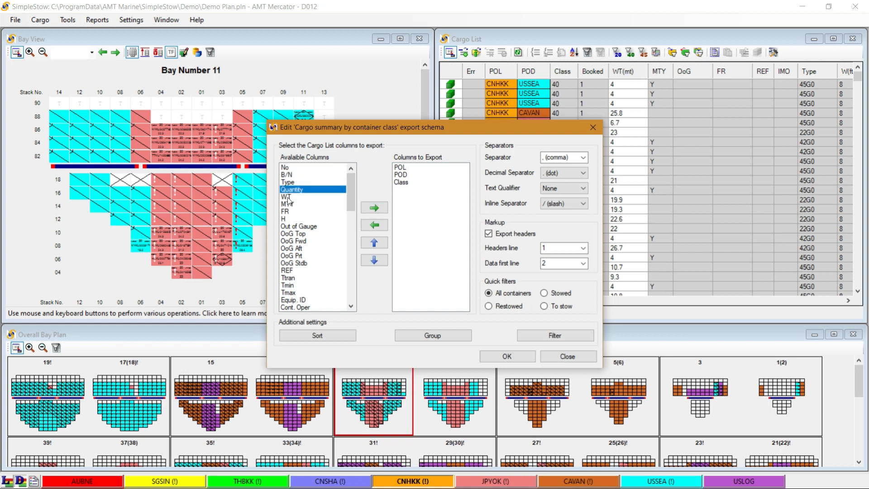
{"action": "left_click", "coordinate": [286, 198], "text": "ctrl"}
{"action": "left_click", "coordinate": [288, 204], "text": "ctrl"}
{"action": "left_click", "coordinate": [286, 211], "text": "ctrl"}
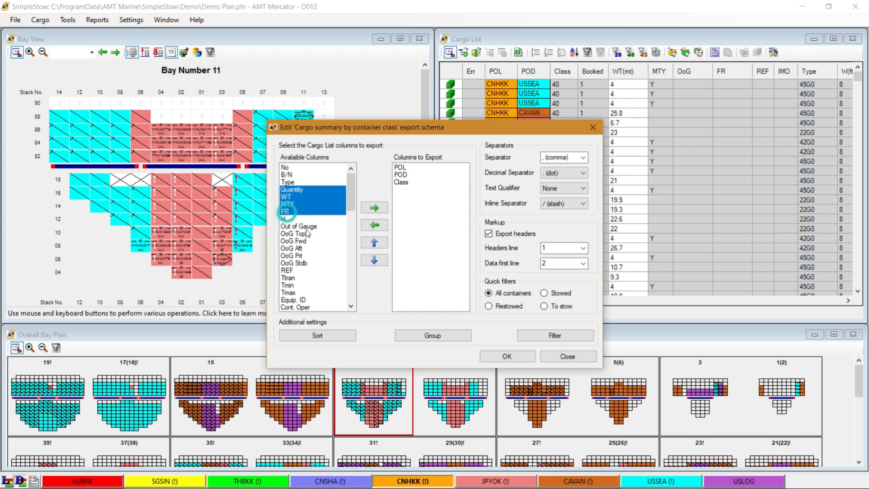
{"action": "left_click", "coordinate": [290, 271], "text": "ctrl"}
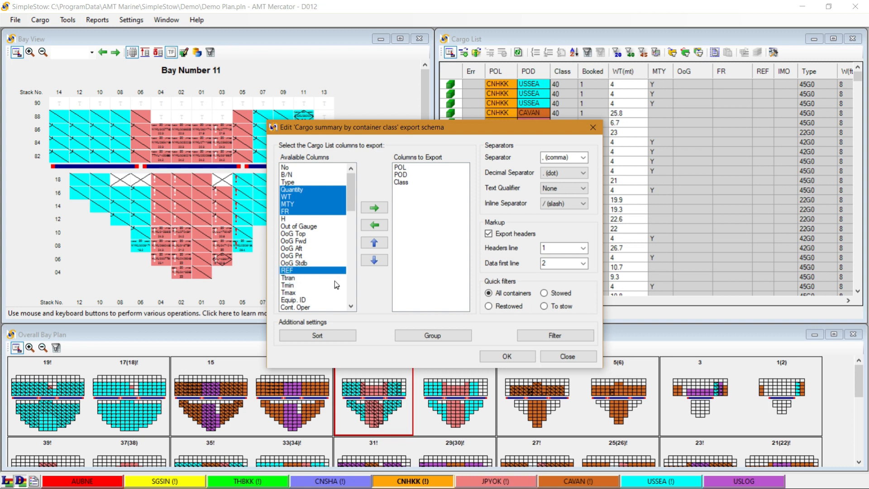
{"action": "left_click", "coordinate": [374, 208]}
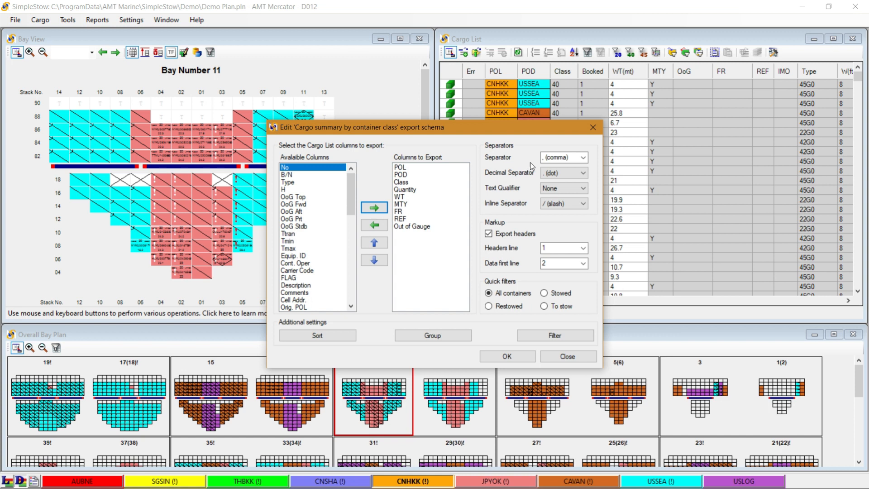
Step: Set the schema's separator to comma, decimal separator to dot, text qualifier to double quote and inline separator to slash
{"action": "left_click", "coordinate": [584, 159]}
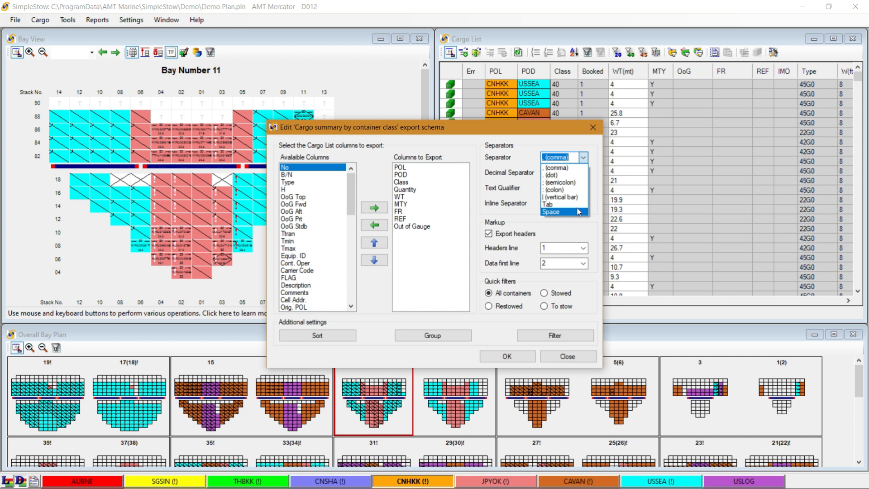
{"action": "left_click", "coordinate": [567, 168]}
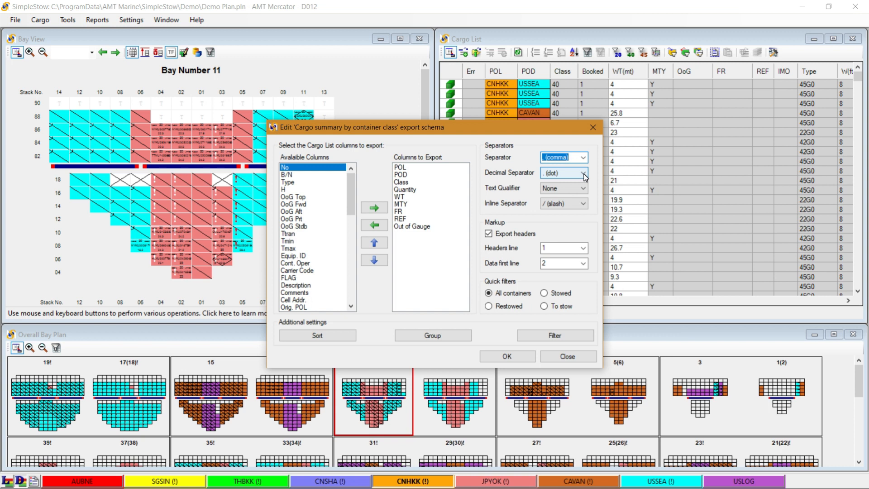
{"action": "left_click", "coordinate": [584, 174]}
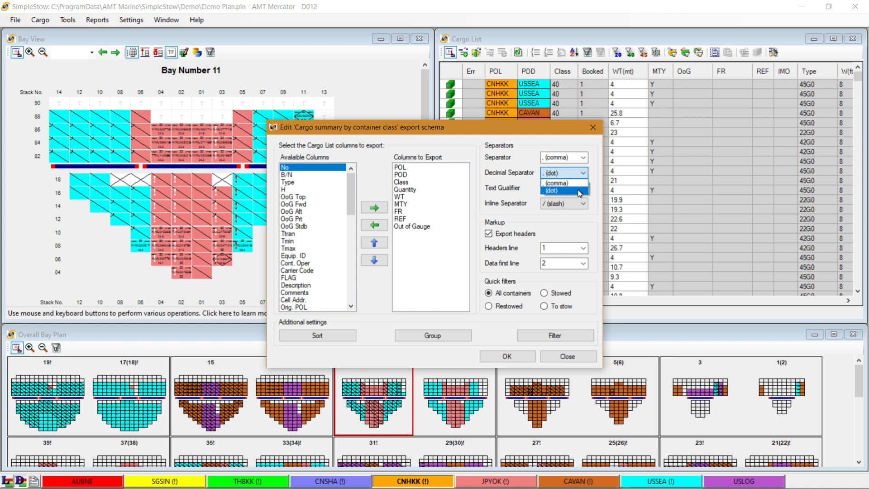
{"action": "left_click", "coordinate": [579, 190]}
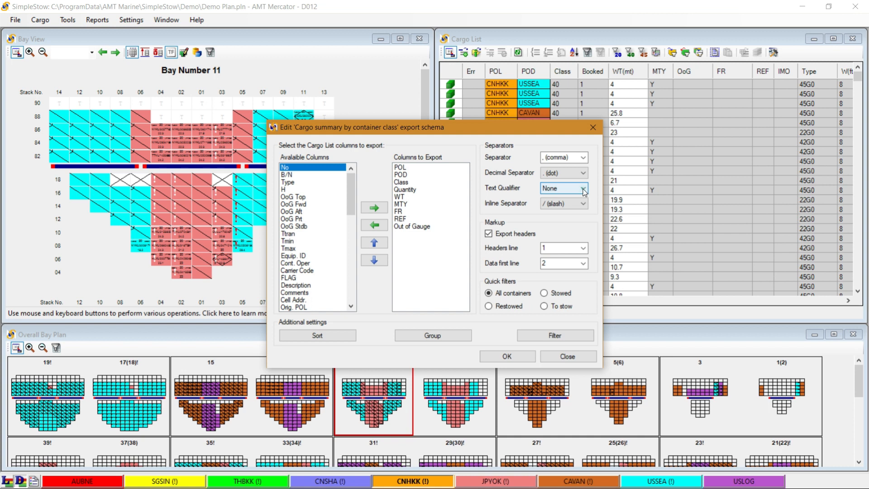
{"action": "left_click", "coordinate": [584, 189]}
{"action": "left_click", "coordinate": [577, 199]}
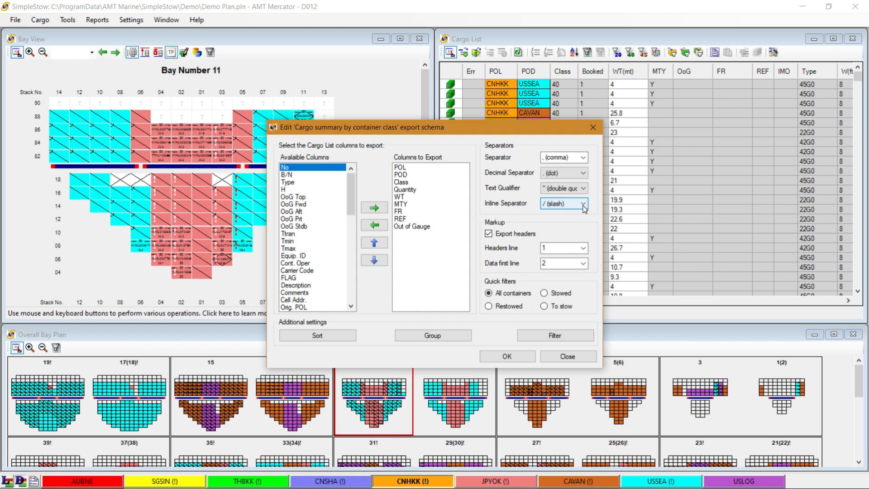
{"action": "left_click", "coordinate": [583, 205]}
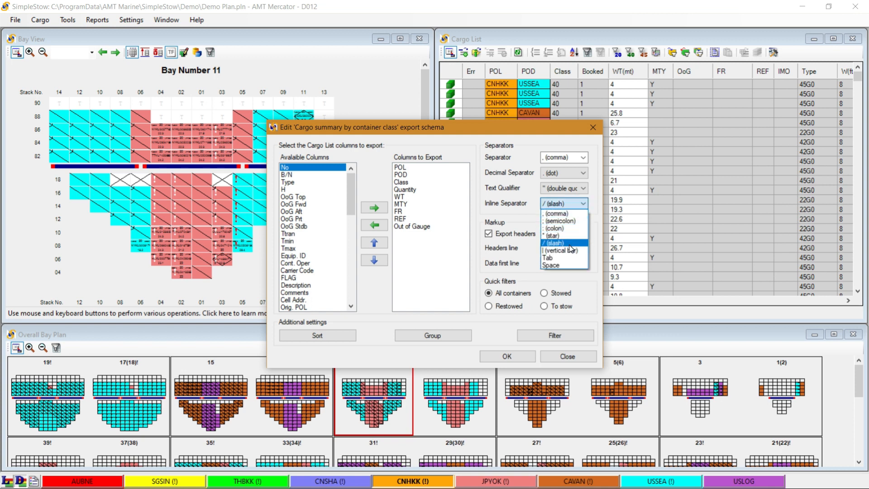
{"action": "left_click", "coordinate": [569, 244]}
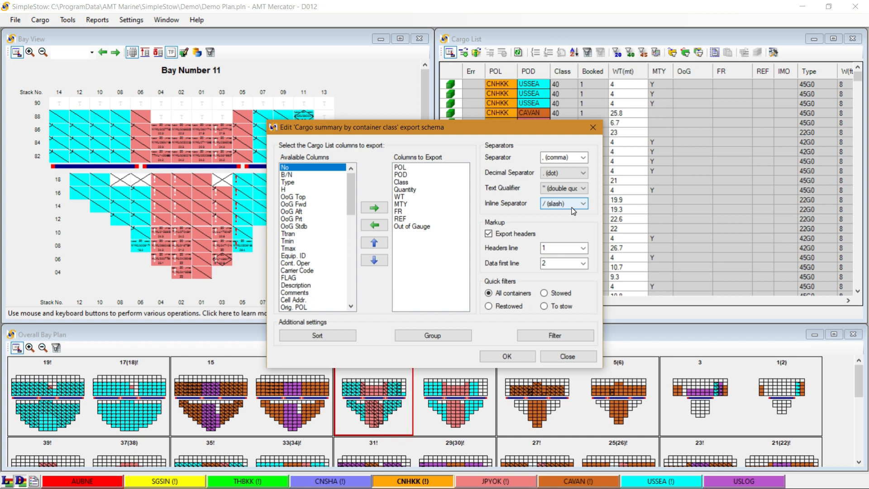
Step: Keep header export enabled for the schema, with the headers line at 1 and the data first line at 2
{"action": "left_click", "coordinate": [489, 237]}
{"action": "left_click", "coordinate": [490, 237]}
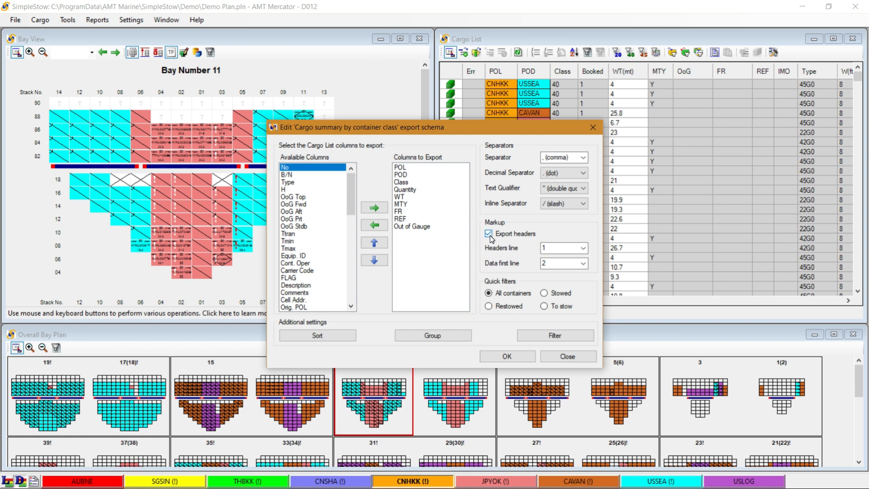
{"action": "left_click", "coordinate": [582, 248]}
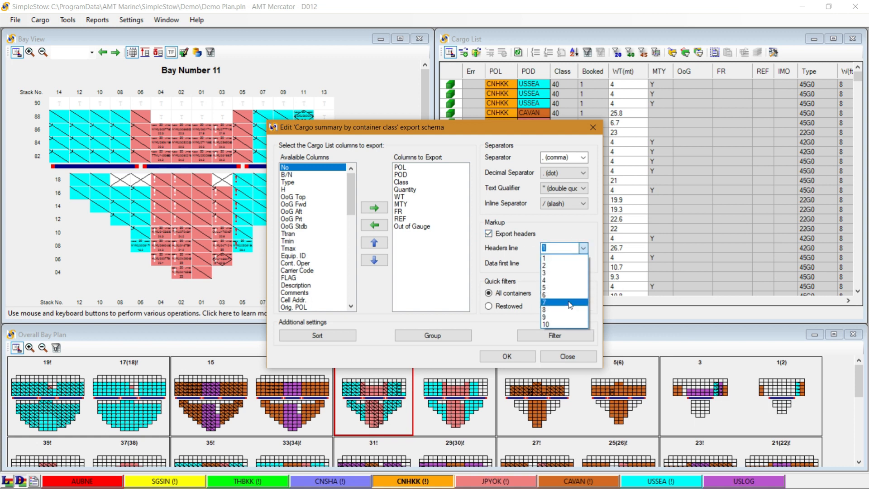
{"action": "left_click", "coordinate": [571, 258]}
{"action": "left_click", "coordinate": [574, 265]}
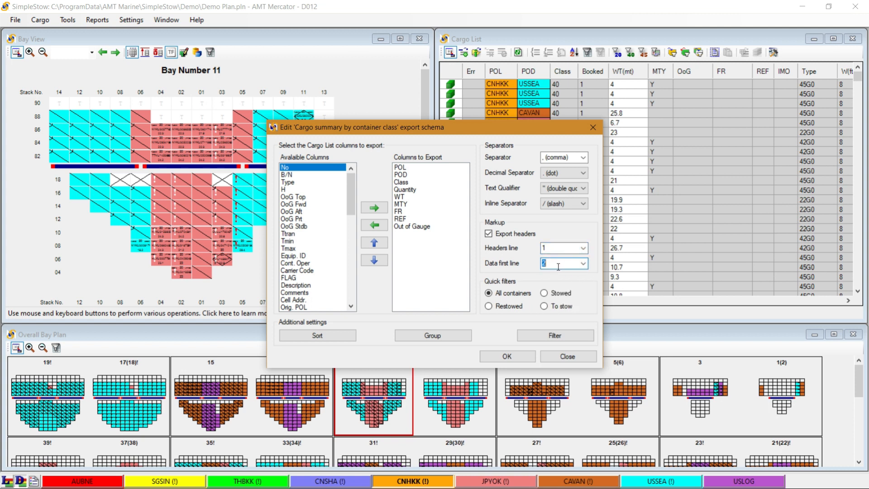
Step: Try the Stowed, To stow and Restowed quick filters, finishing with All containers selected
{"action": "left_click", "coordinate": [545, 294]}
{"action": "left_click", "coordinate": [545, 307]}
{"action": "left_click", "coordinate": [489, 306]}
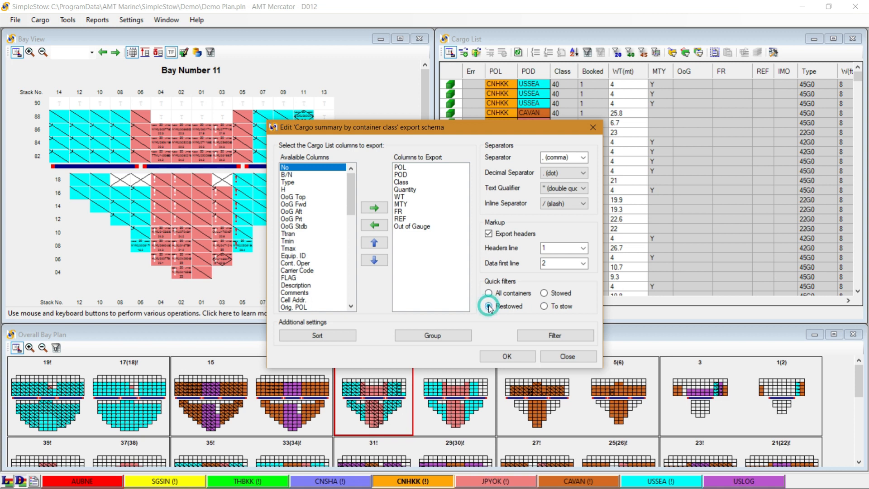
{"action": "left_click", "coordinate": [489, 294]}
Step: Configure the schema to sort ascending by POL, POD and Class, with an extra empty sort level
{"action": "left_click", "coordinate": [313, 336]}
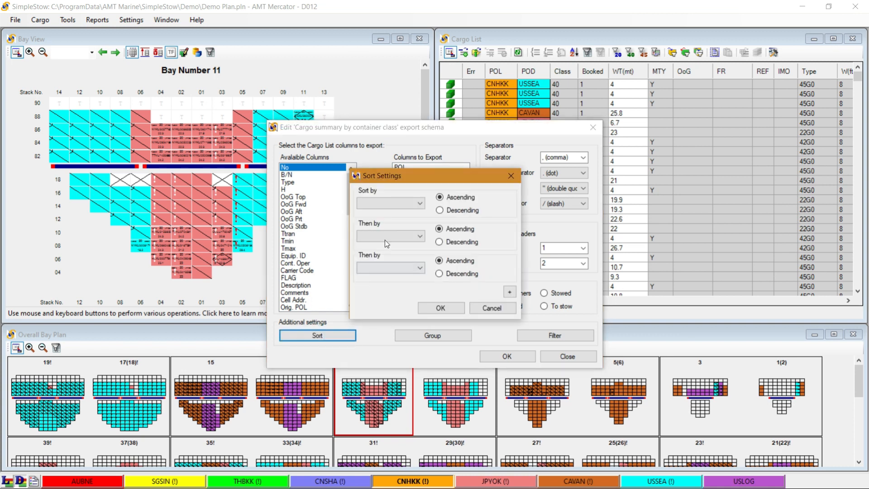
{"action": "left_click", "coordinate": [422, 204]}
{"action": "left_click", "coordinate": [387, 233]}
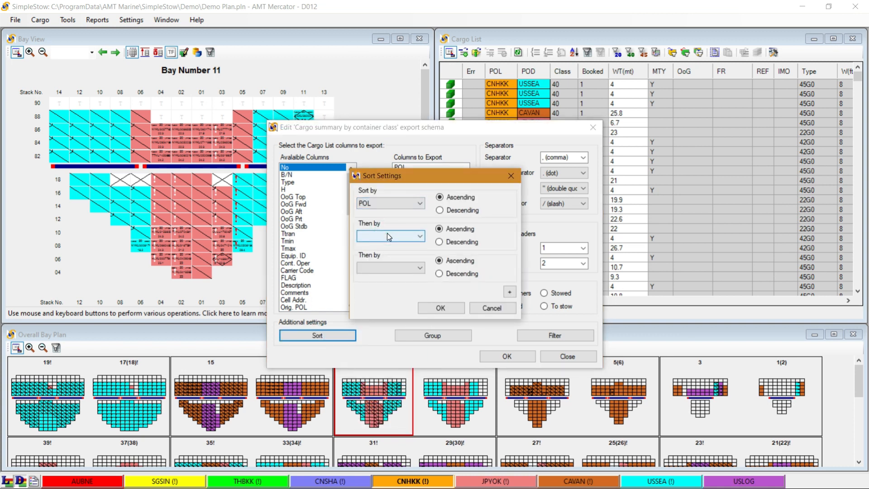
{"action": "left_click", "coordinate": [422, 236]}
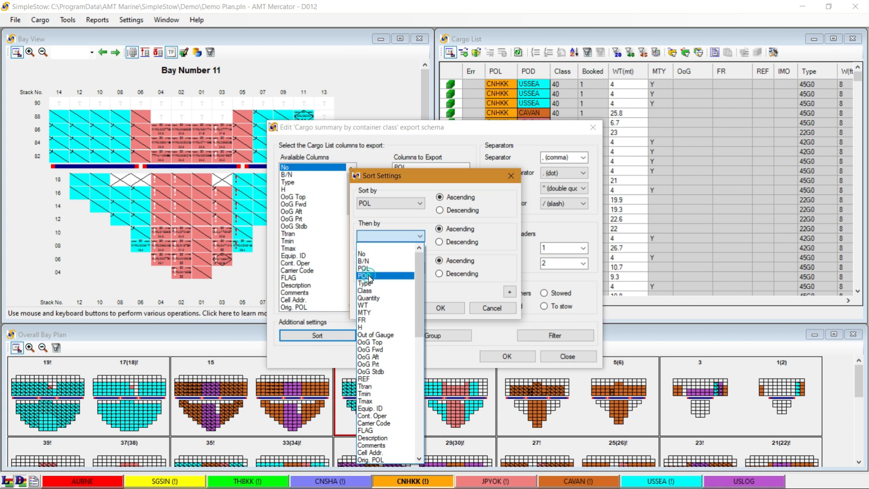
{"action": "left_click", "coordinate": [369, 276]}
{"action": "left_click", "coordinate": [439, 242]}
{"action": "left_click", "coordinate": [440, 230]}
{"action": "left_click", "coordinate": [421, 268]}
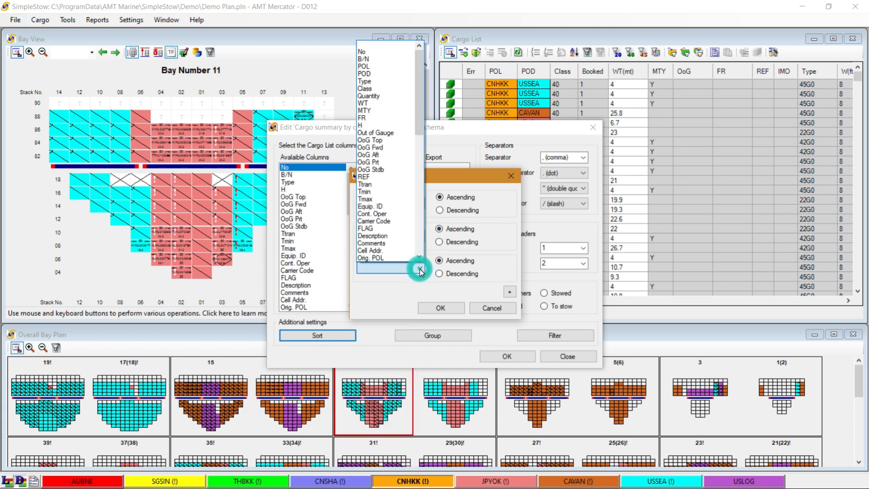
{"action": "left_click", "coordinate": [382, 89]}
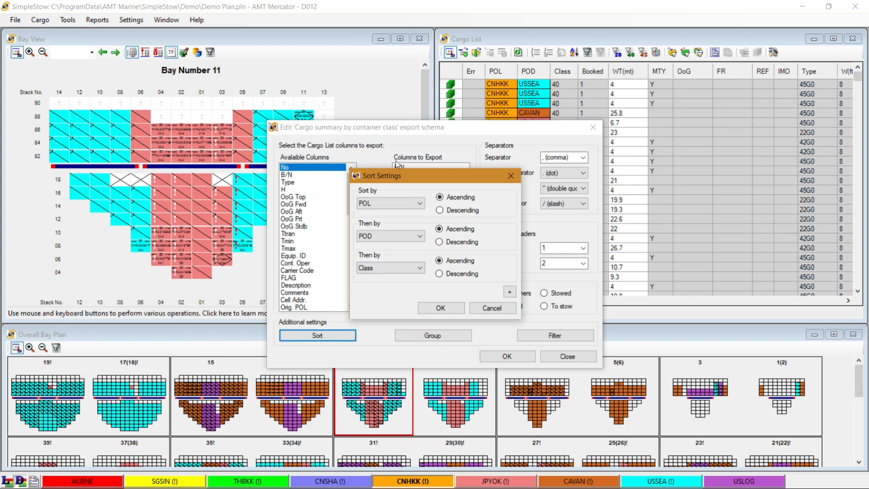
{"action": "left_click", "coordinate": [510, 293]}
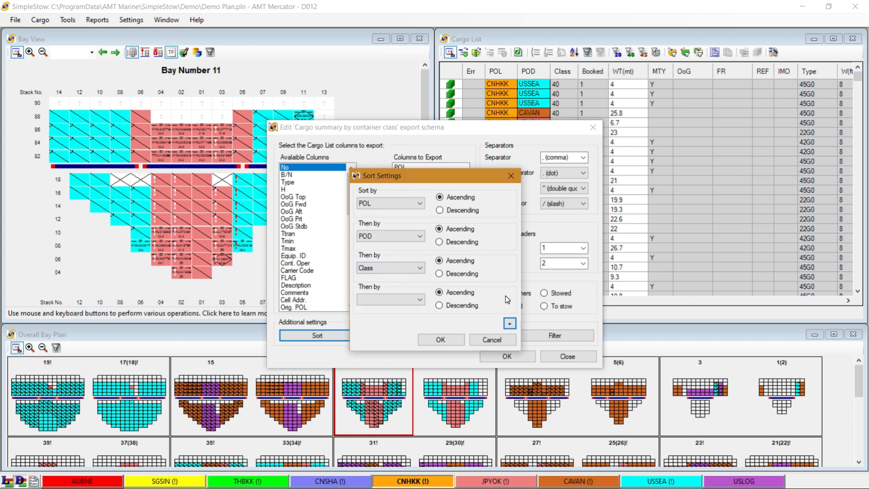
{"action": "left_click", "coordinate": [441, 340]}
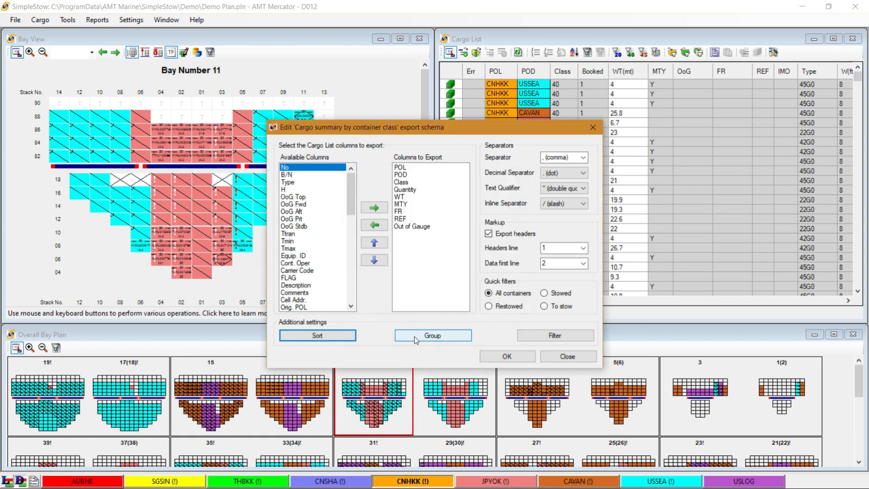
Step: Group the exported containers by Port of Load, Port of Discharge, Container Class, Reefer, Empty, IMO Class, Out of Gauge and Flat Rack
{"action": "left_click", "coordinate": [445, 340]}
{"action": "left_click", "coordinate": [374, 212]}
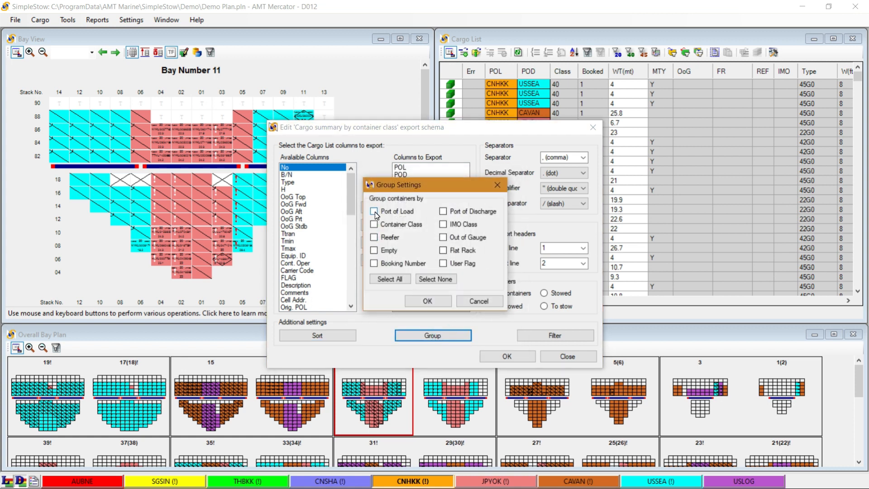
{"action": "left_click", "coordinate": [443, 211]}
{"action": "left_click", "coordinate": [374, 224]}
{"action": "left_click", "coordinate": [374, 237]}
{"action": "left_click", "coordinate": [374, 250]}
{"action": "left_click", "coordinate": [443, 225]}
{"action": "left_click", "coordinate": [442, 237]}
{"action": "left_click", "coordinate": [443, 251]}
{"action": "left_click", "coordinate": [427, 301]}
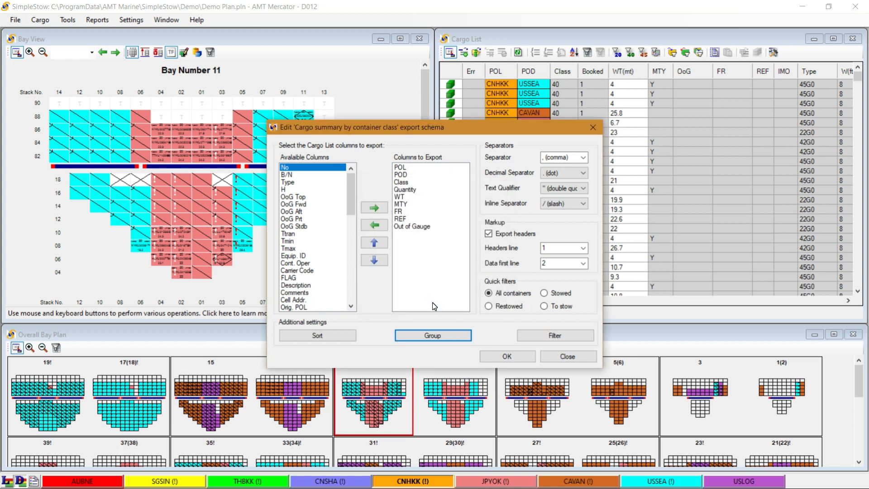
Step: Add a schema filter showing rows where WT is greater than 5 and less than 20
{"action": "left_click", "coordinate": [560, 340]}
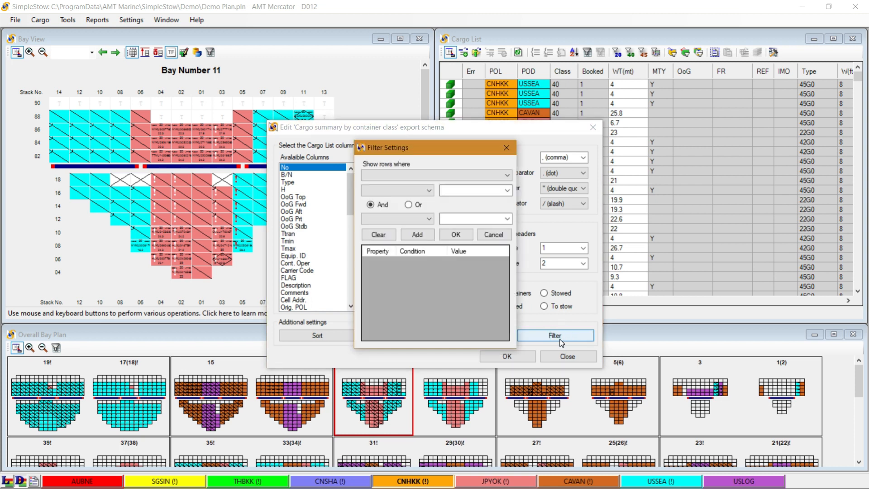
{"action": "left_click", "coordinate": [507, 176]}
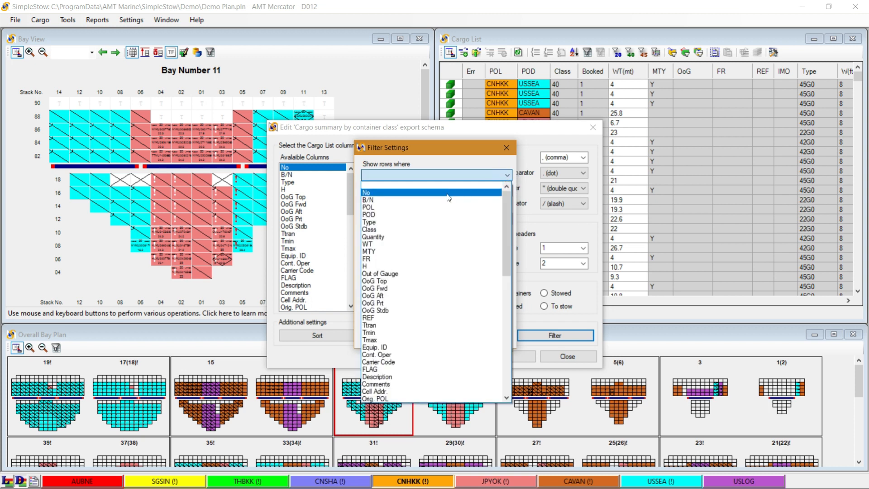
{"action": "left_click", "coordinate": [445, 244]}
{"action": "left_click", "coordinate": [428, 191]}
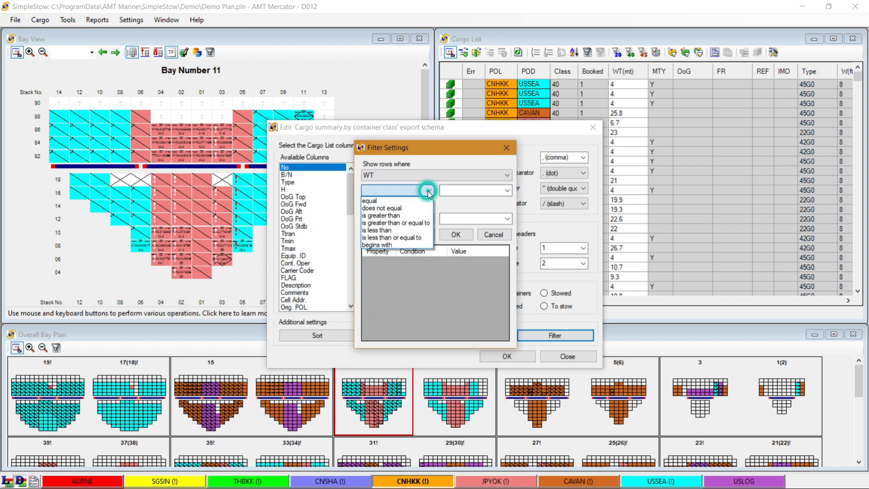
{"action": "left_click", "coordinate": [382, 215]}
{"action": "left_click", "coordinate": [465, 190]}
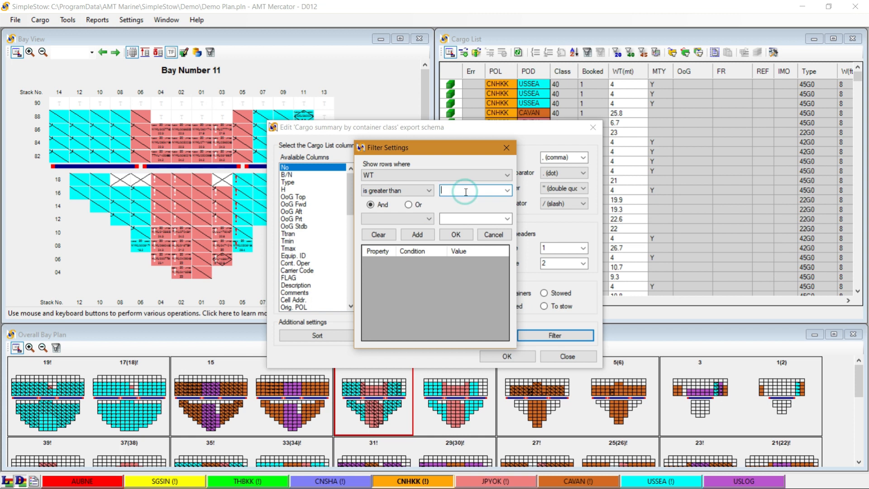
{"action": "type", "text": "5"}
{"action": "left_click", "coordinate": [429, 220]}
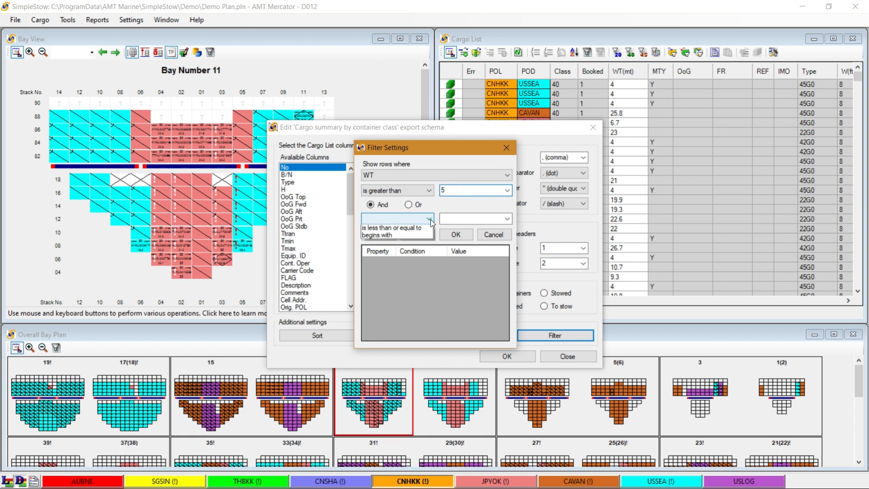
{"action": "left_click", "coordinate": [413, 254]}
{"action": "left_click", "coordinate": [467, 219]}
{"action": "type", "text": "20"}
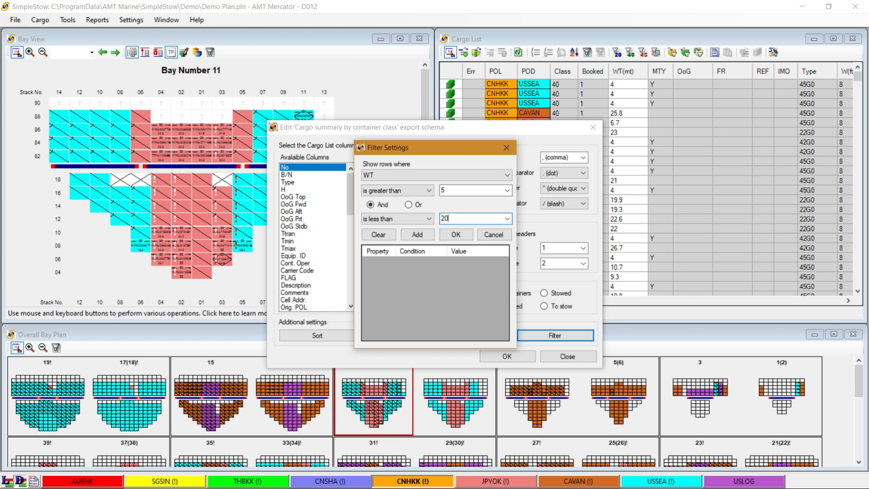
{"action": "left_click", "coordinate": [417, 235]}
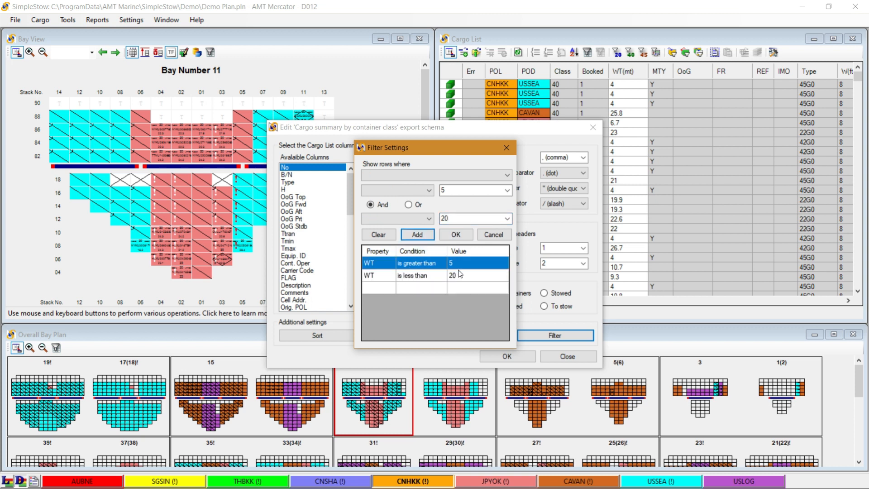
{"action": "left_click", "coordinate": [462, 236]}
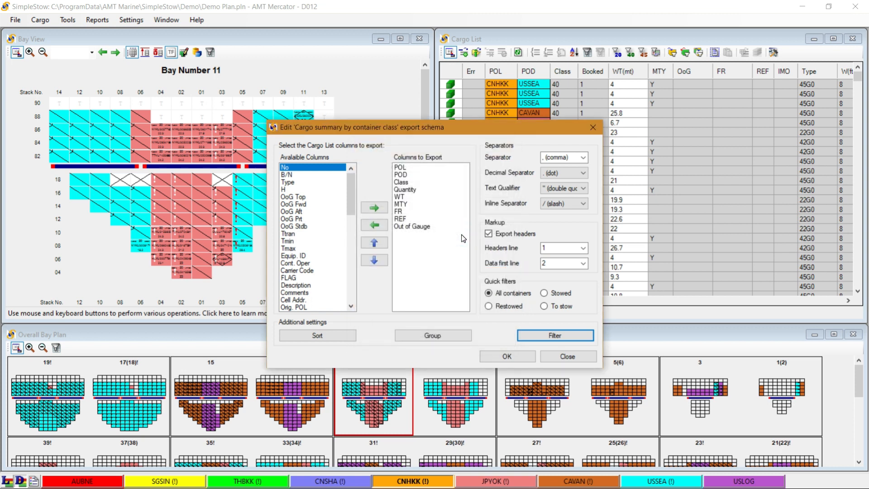
Step: Save the schema, keep "Cargo summary by container class" as the current schema and close the data export settings
{"action": "left_click", "coordinate": [507, 357]}
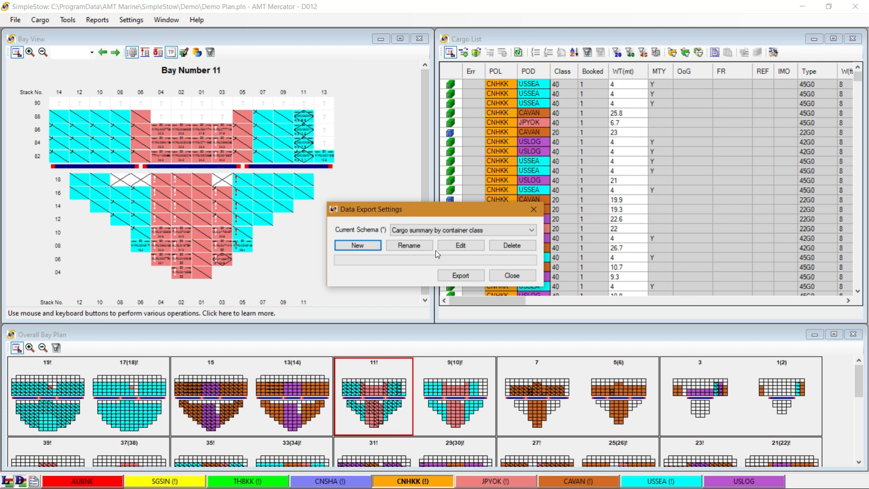
{"action": "left_click", "coordinate": [532, 231]}
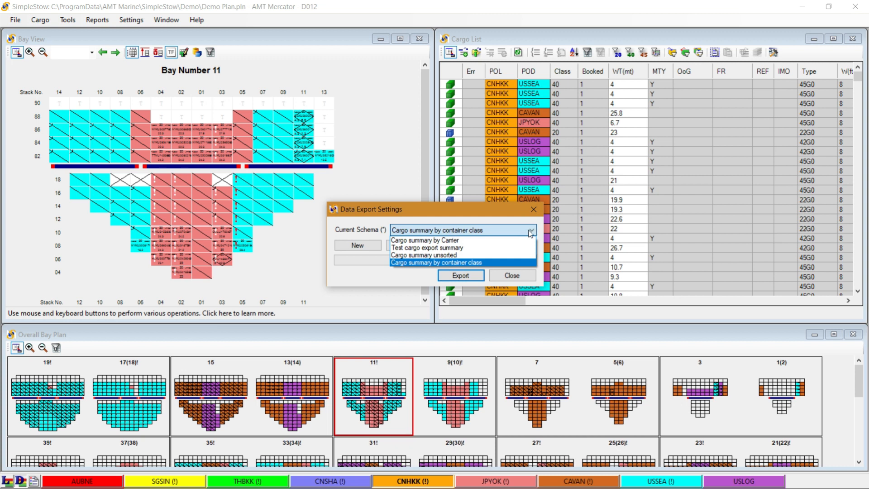
{"action": "left_click", "coordinate": [497, 262]}
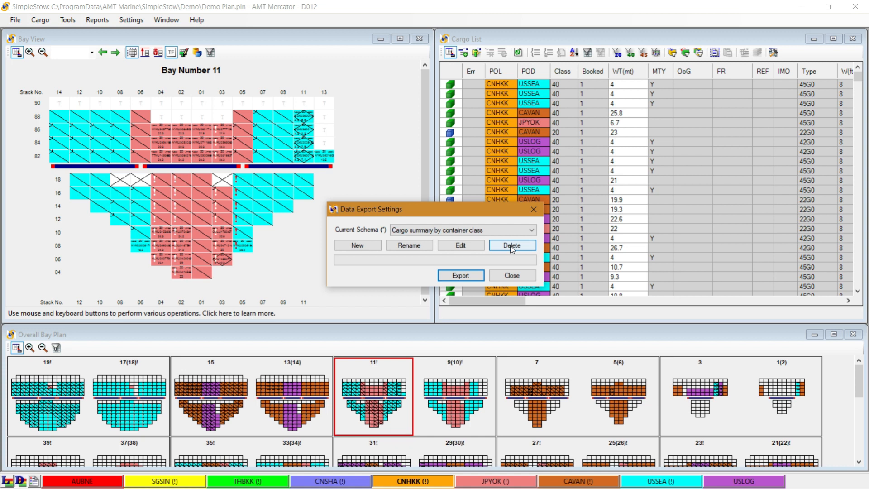
{"action": "left_click", "coordinate": [511, 276]}
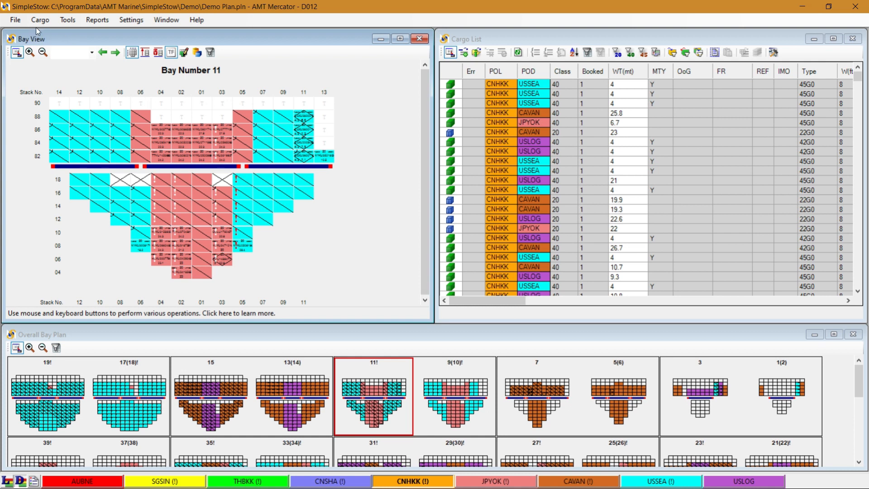
Step: Start a cargo list export with the "Cargo summary by container class" schema
{"action": "left_click", "coordinate": [16, 20]}
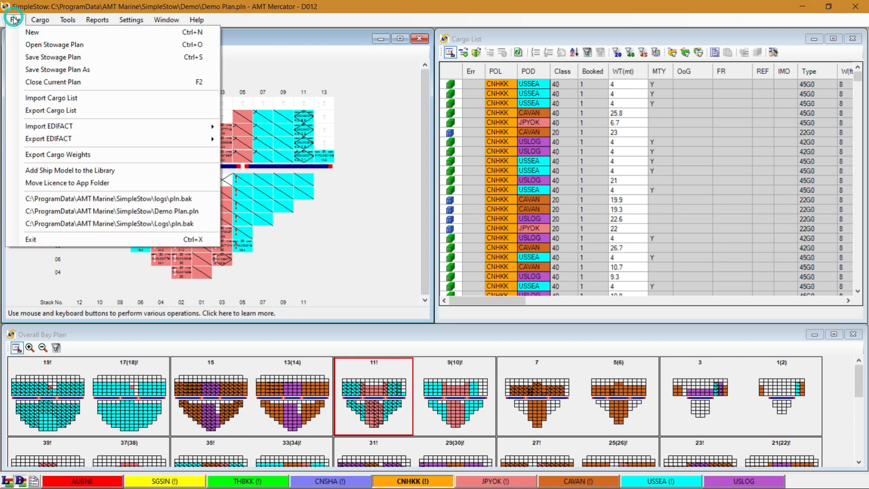
{"action": "left_click", "coordinate": [47, 111]}
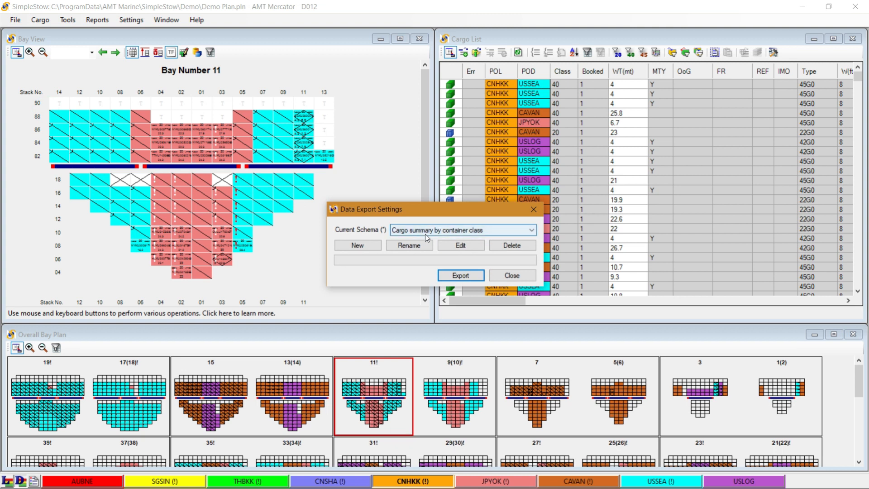
{"action": "left_click", "coordinate": [531, 232]}
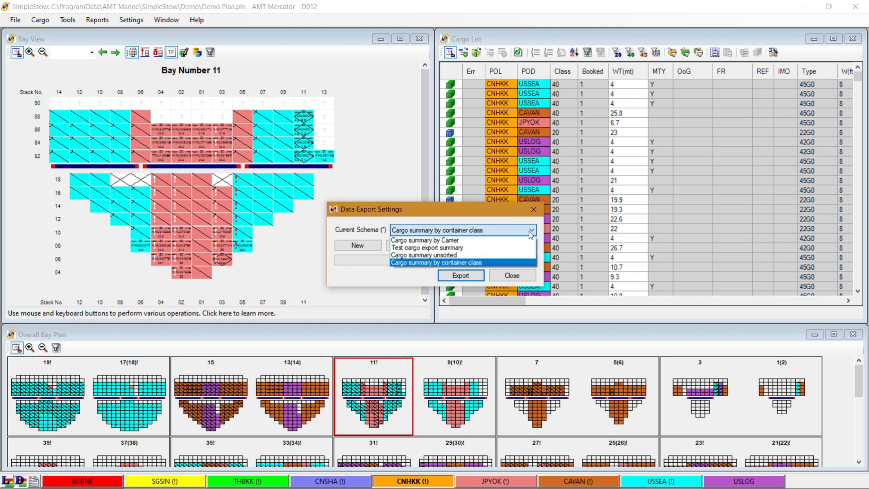
{"action": "left_click", "coordinate": [498, 263]}
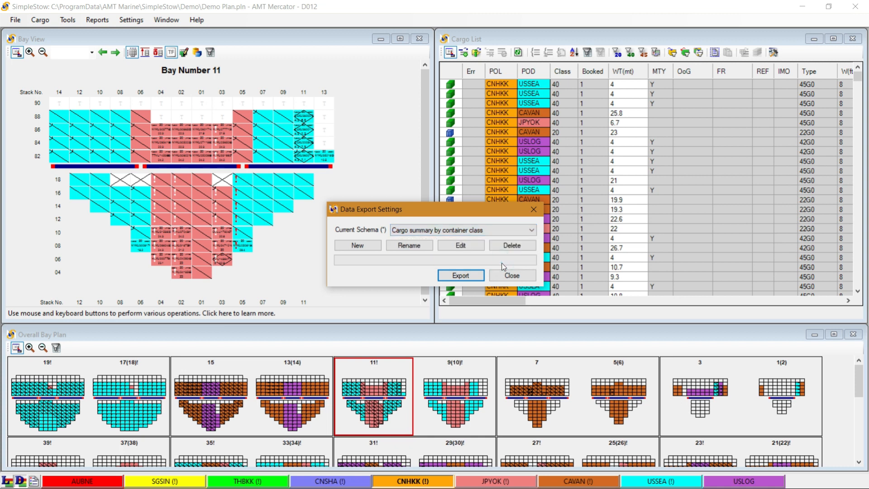
{"action": "left_click", "coordinate": [461, 276]}
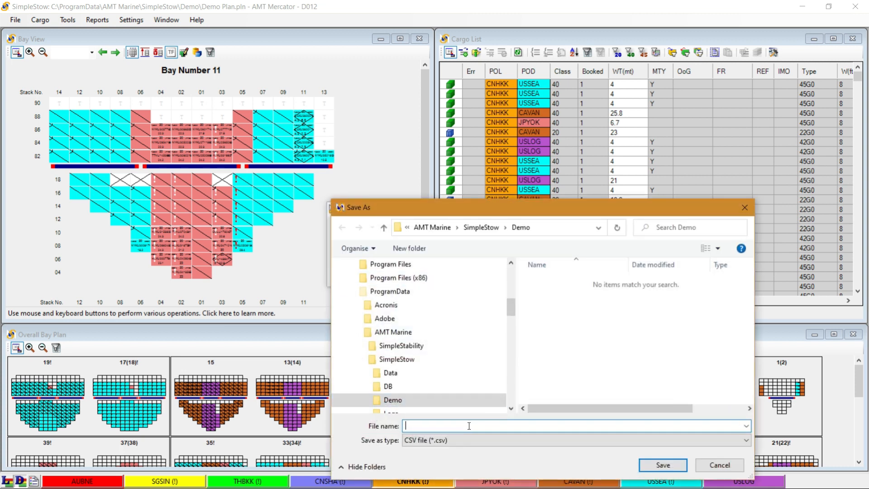
Step: Save the export as the CSV file "Demo cargo list export" in the Demo folder and open it in Excel
{"action": "type", "text": "Demo "}
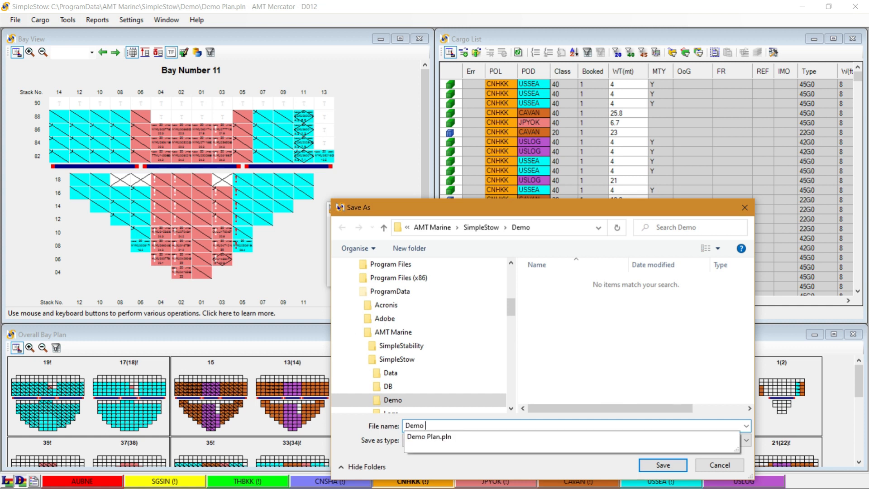
{"action": "type", "text": "cargo list"}
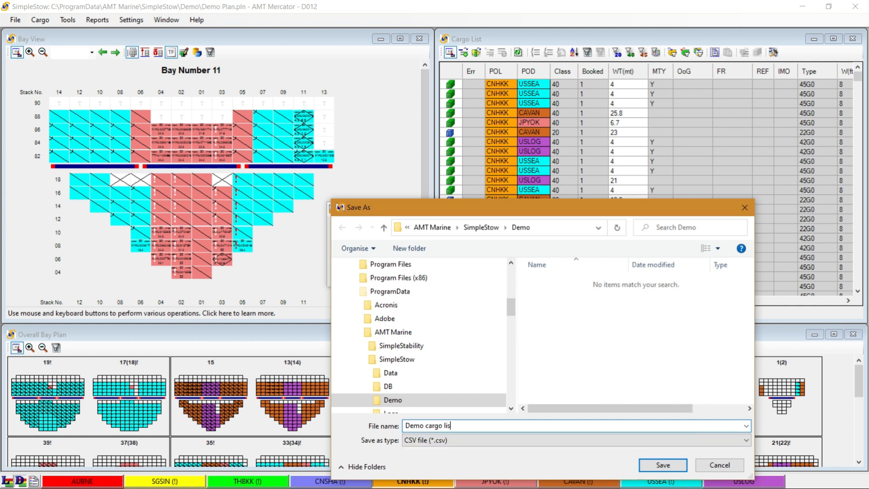
{"action": "type", "text": " export"}
{"action": "left_click", "coordinate": [652, 466]}
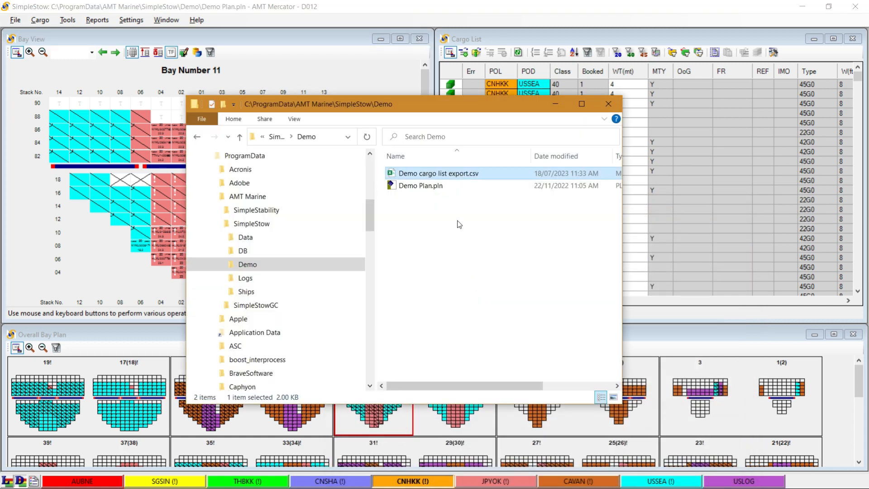
{"action": "double_click", "coordinate": [449, 175]}
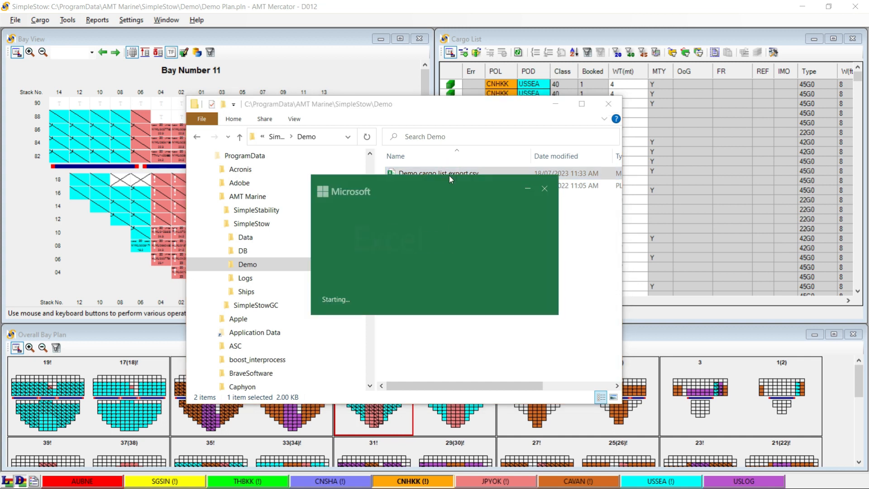